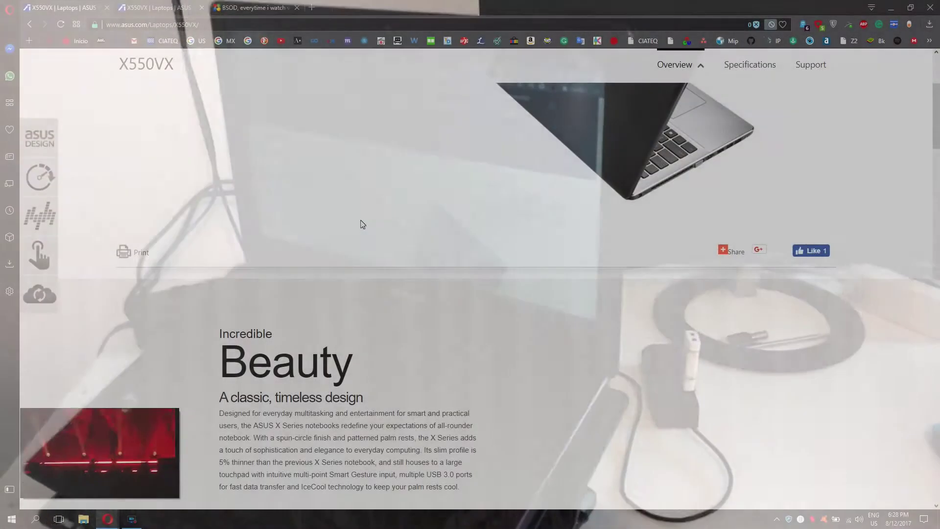
Step: Read through the TenForums BSOD thread's posts about the Realtek wireless driver
scroll(362, 224, down, 4)
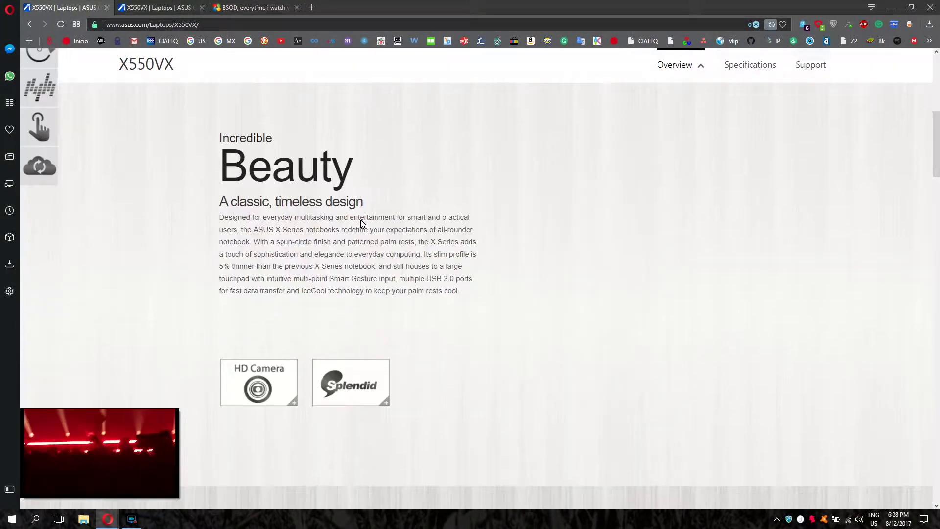
scroll(362, 224, down, 1)
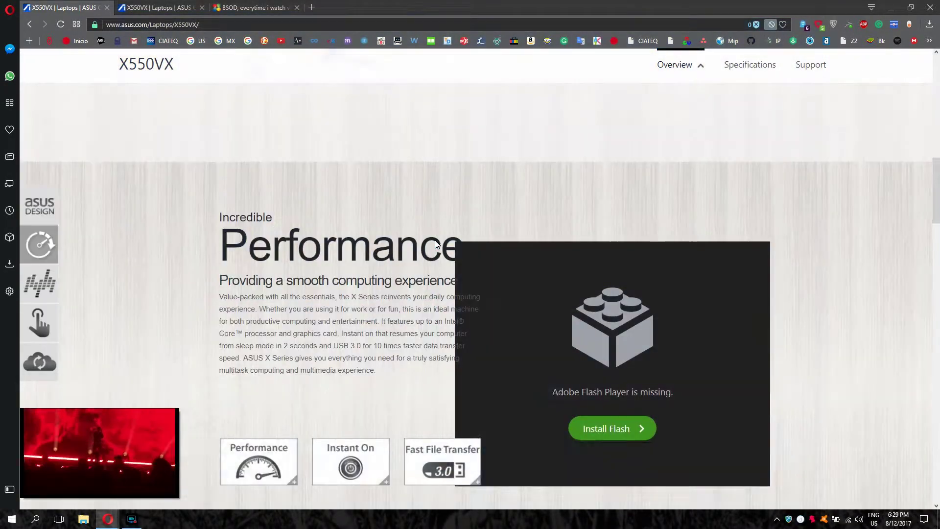
scroll(436, 244, up, 9)
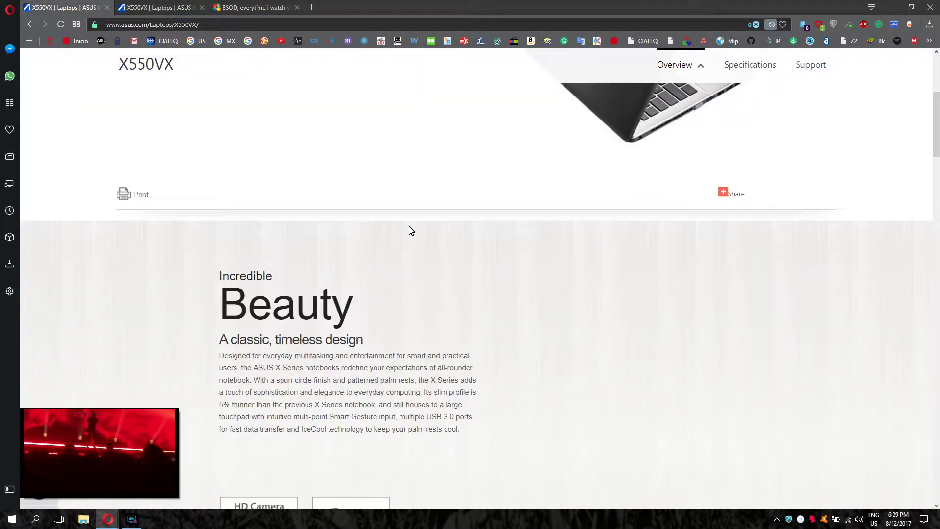
click(264, 6)
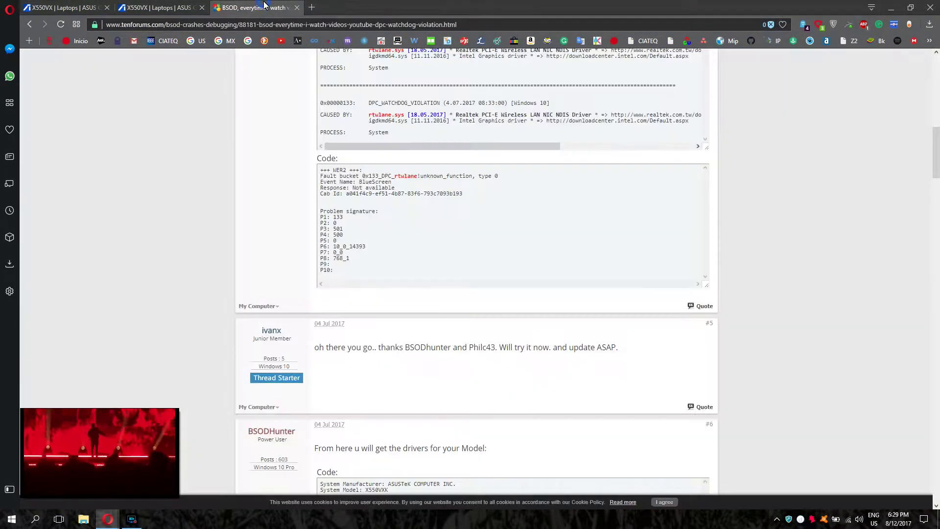
scroll(524, 261, up, 15)
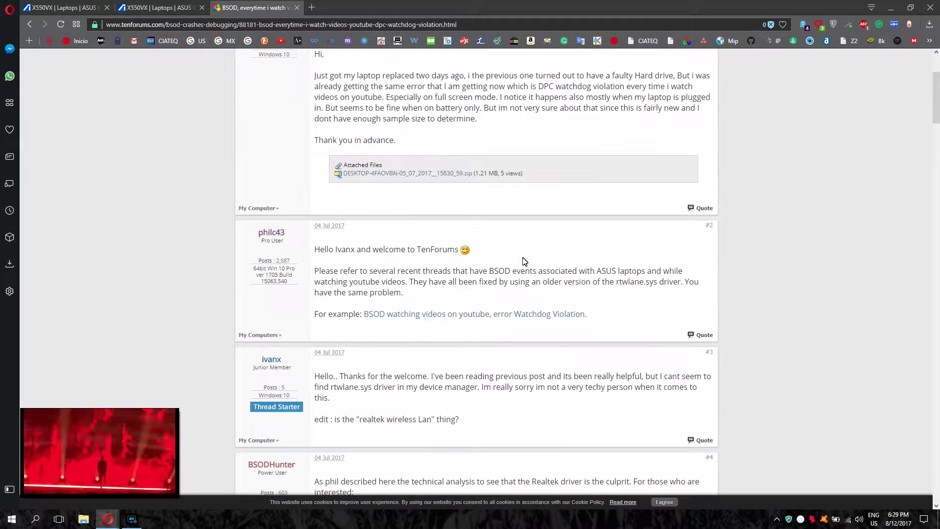
scroll(524, 261, down, 12)
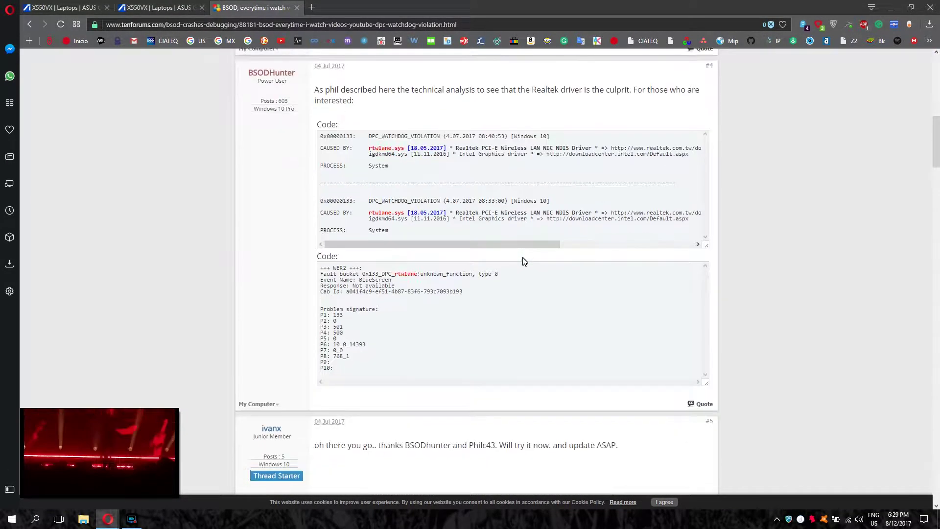
scroll(514, 253, down, 2)
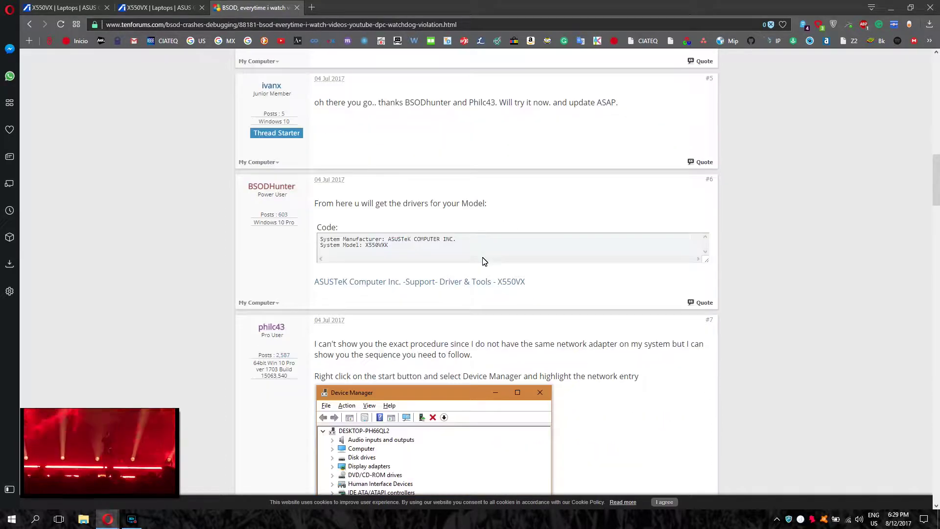
Step: Compare the ASUS X550VX Driver & Tools page with the forum thread, ending on the ASUS page
click(181, 10)
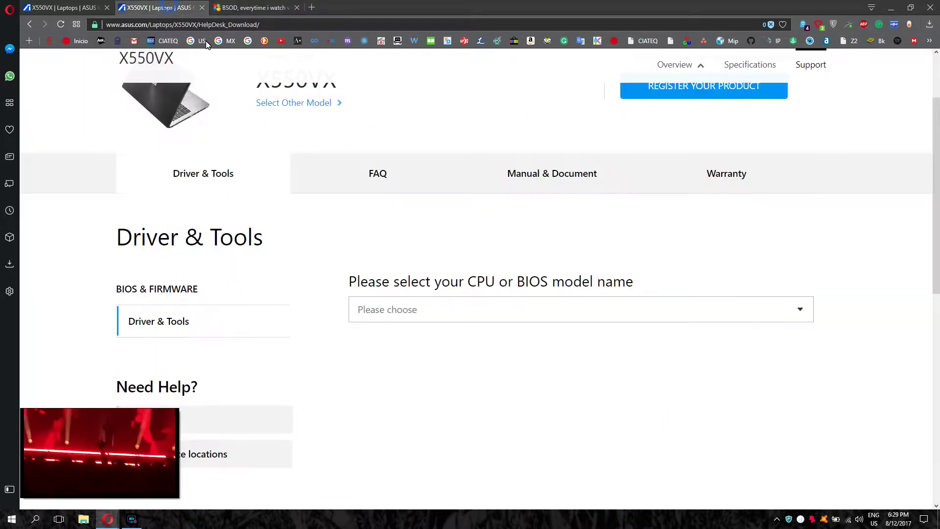
scroll(468, 246, down, 4)
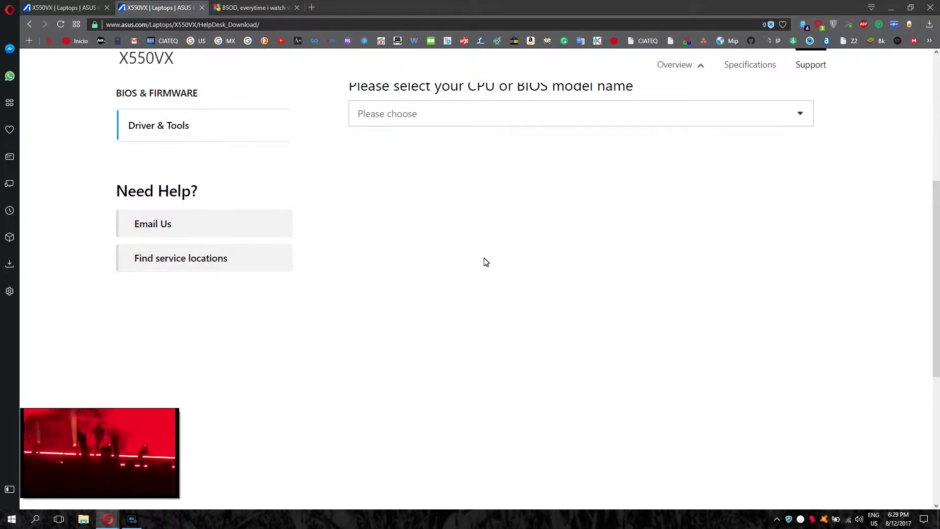
scroll(485, 262, up, 6)
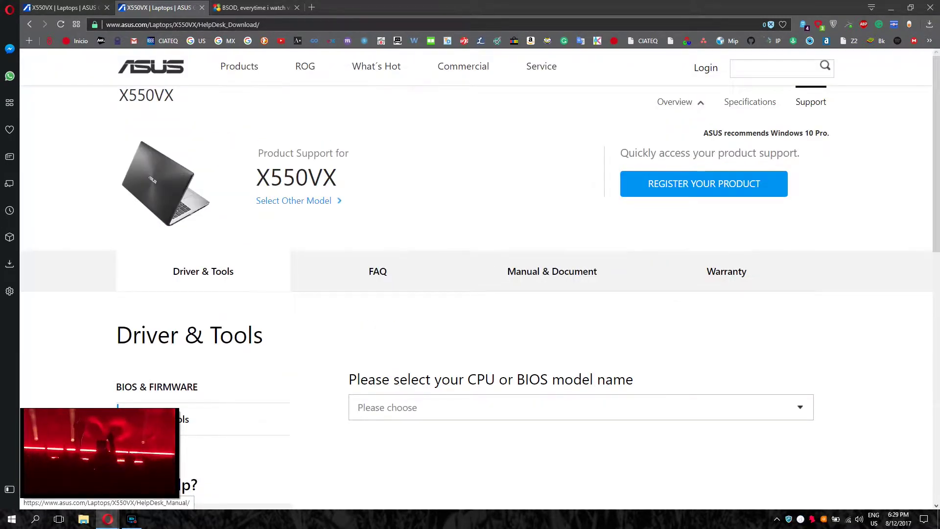
click(252, 7)
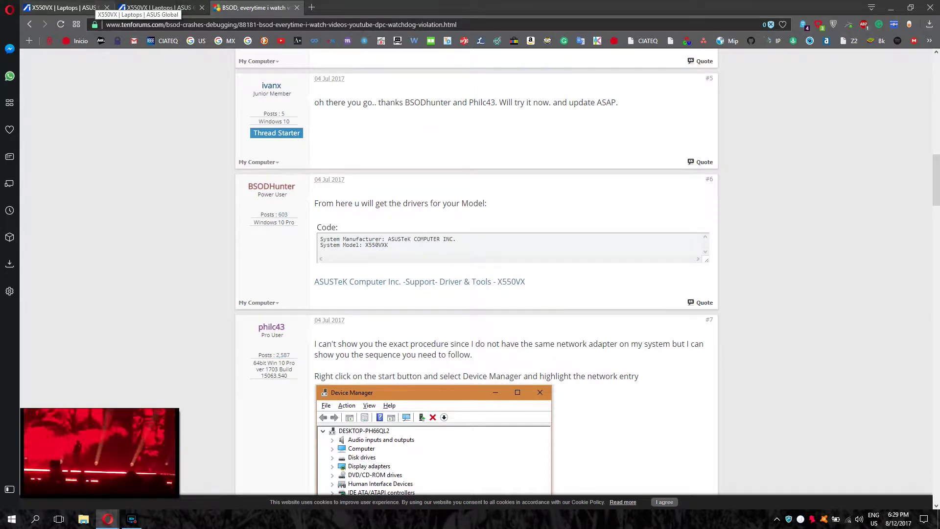
click(157, 8)
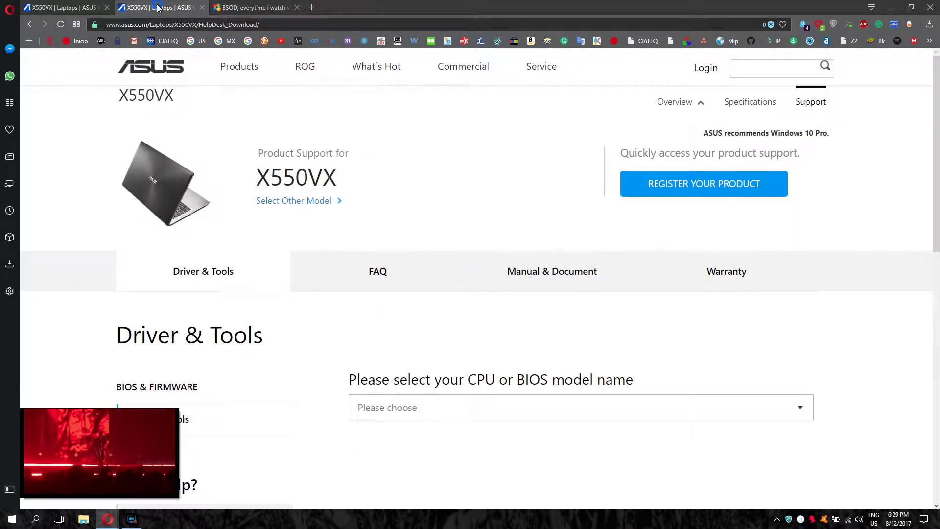
Step: Glance at the X550VX product overview, then expand the Driver & Tools CPU/BIOS model dropdown
click(59, 8)
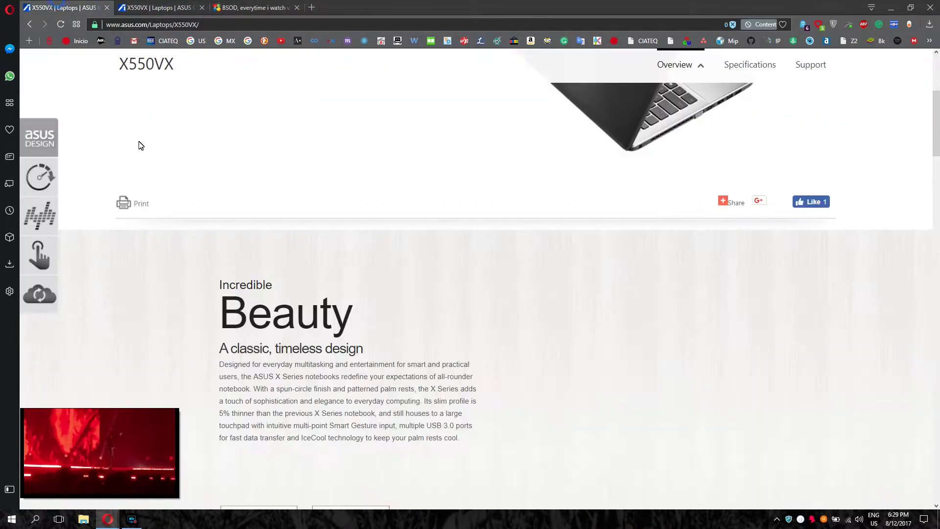
scroll(495, 304, up, 5)
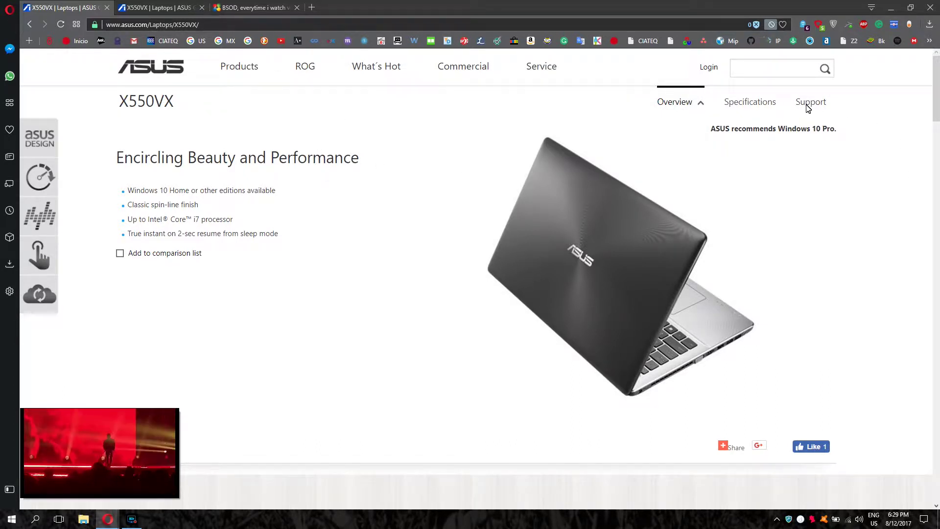
click(156, 7)
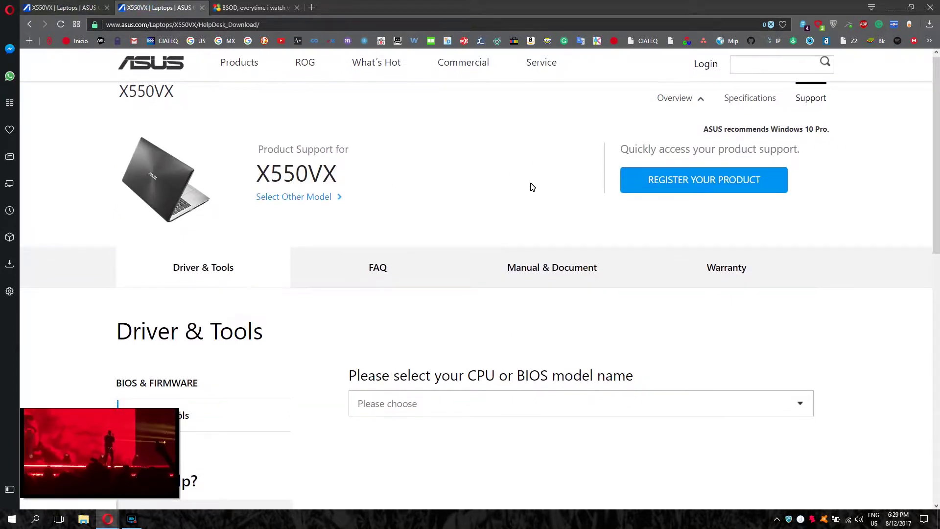
scroll(526, 186, down, 1)
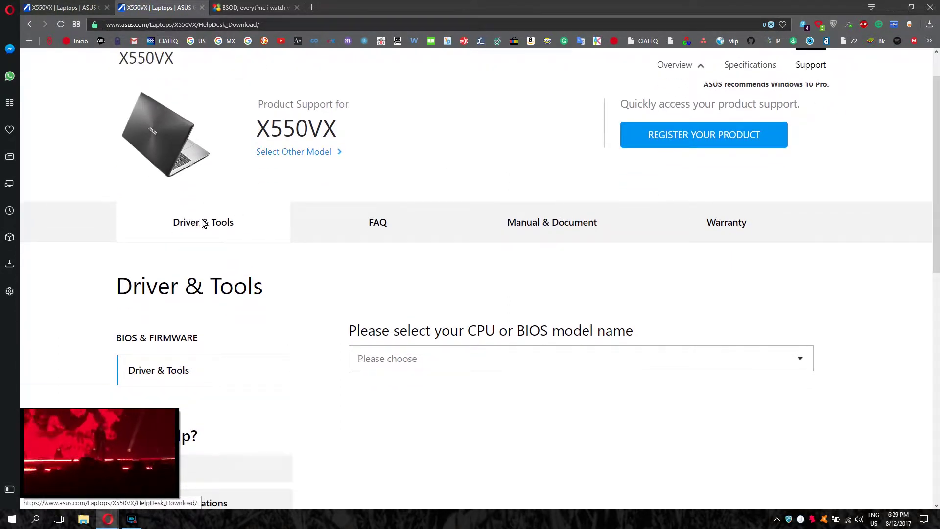
scroll(353, 256, down, 3)
scroll(355, 256, down, 2)
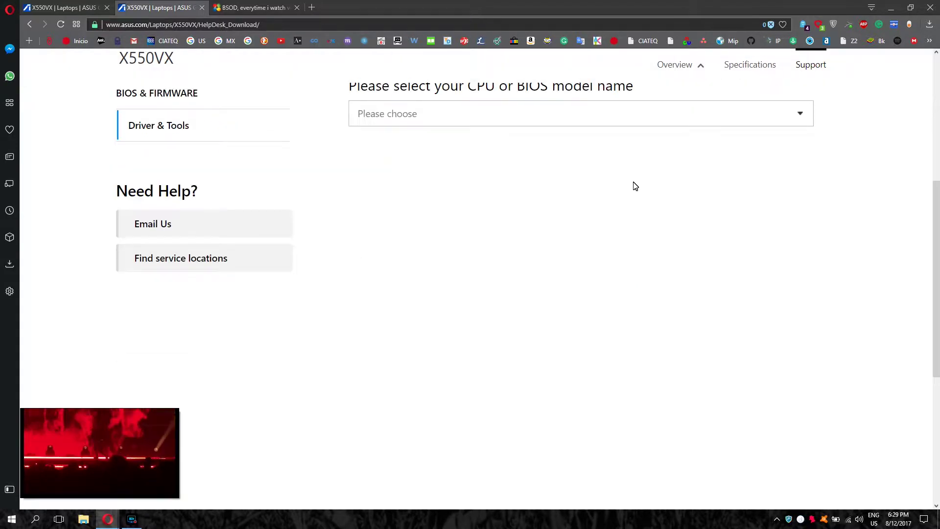
click(677, 117)
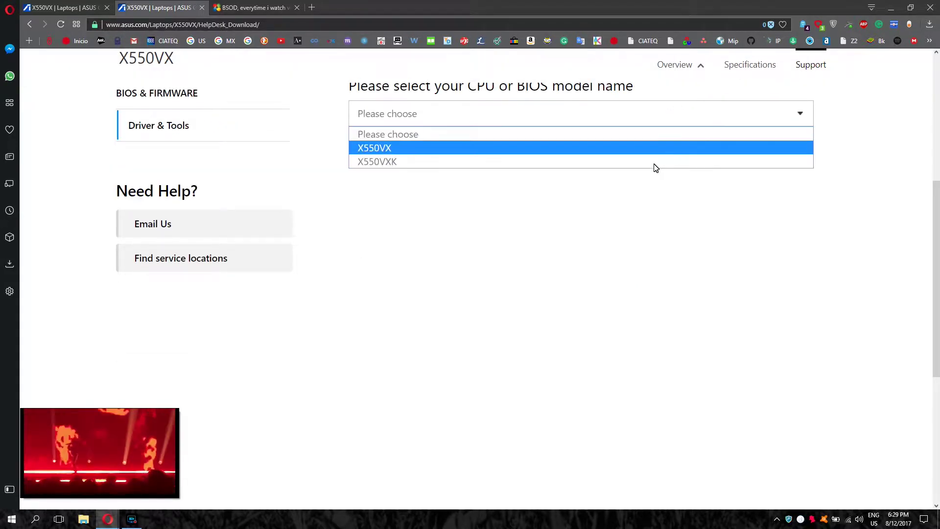
Step: Choose model X550VX and Windows 10 64bit, then scroll down to the Wireless drivers
click(606, 148)
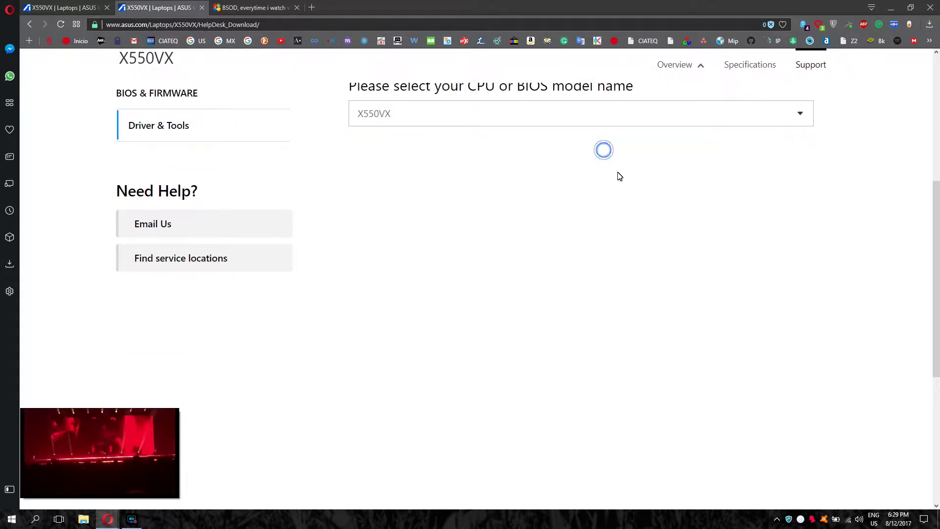
click(651, 175)
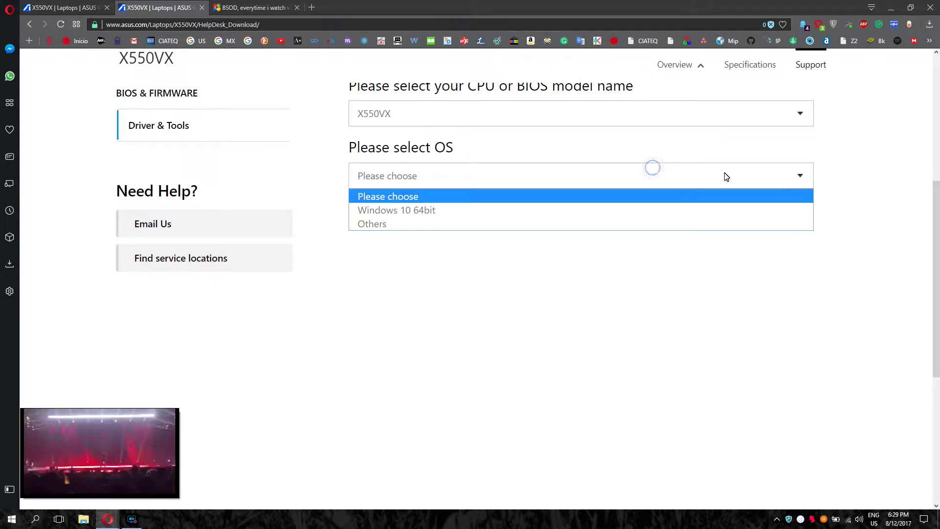
click(556, 210)
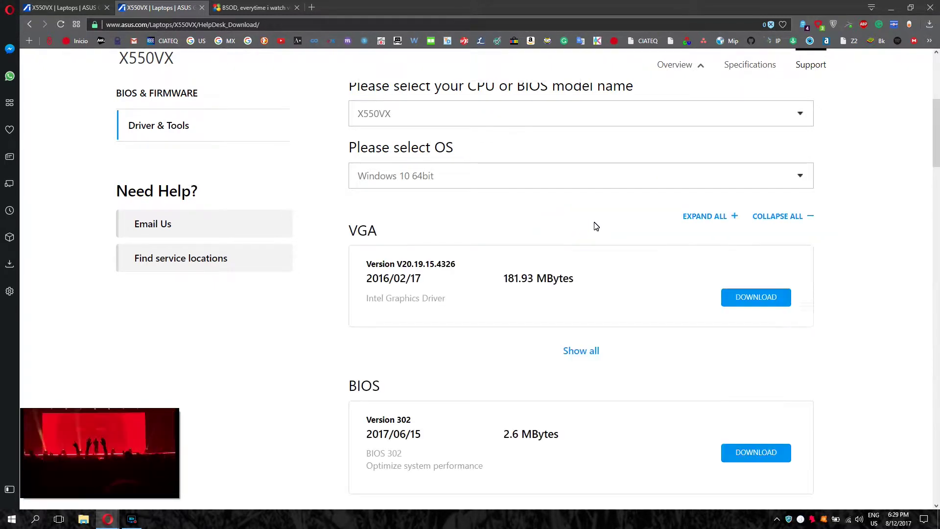
scroll(631, 242, down, 2)
scroll(629, 242, down, 3)
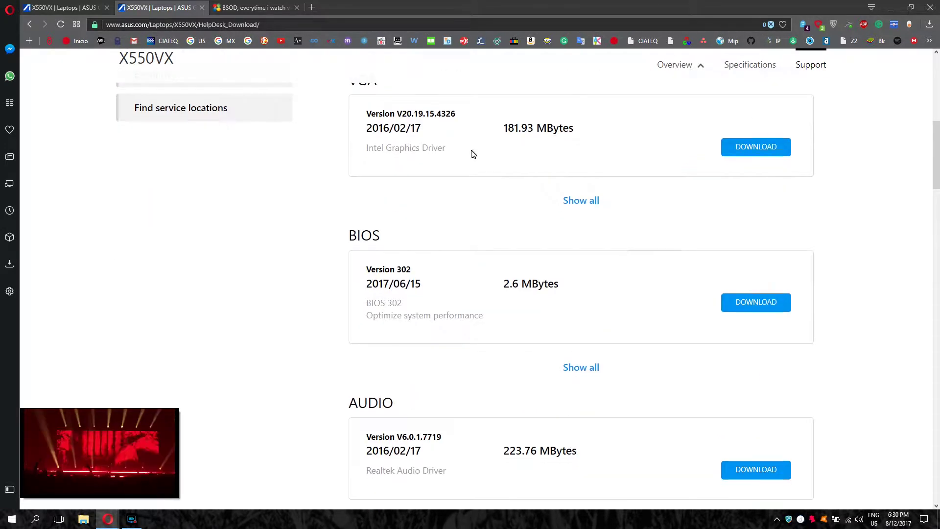
scroll(492, 273, down, 5)
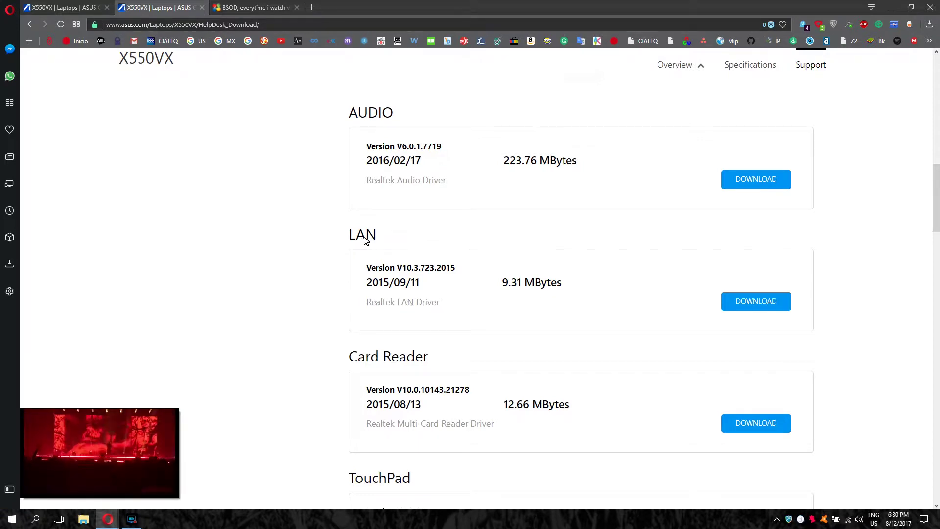
scroll(425, 253, down, 5)
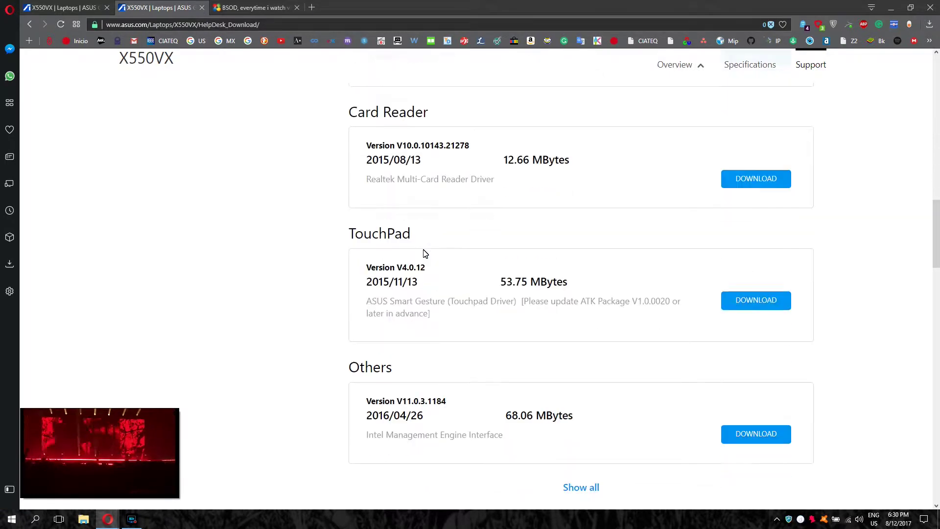
scroll(425, 253, down, 2)
scroll(424, 253, down, 2)
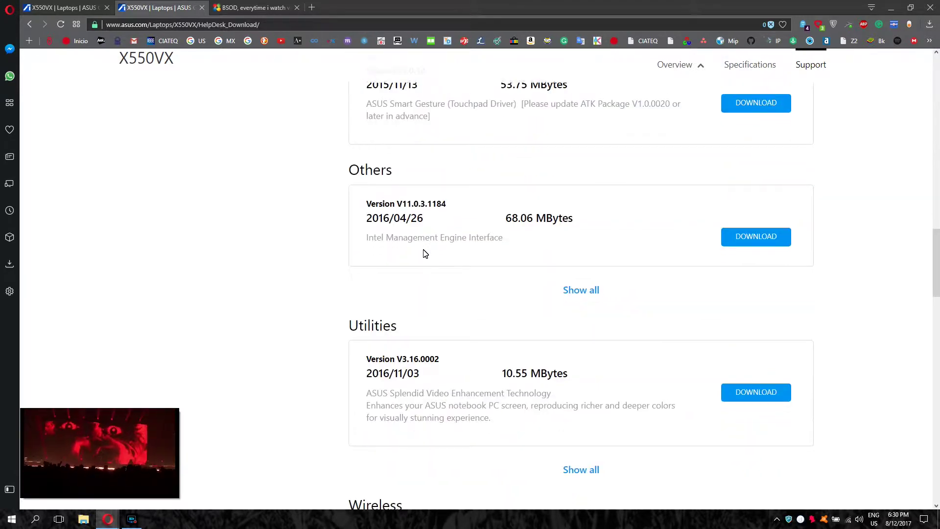
scroll(425, 253, down, 3)
scroll(487, 318, down, 1)
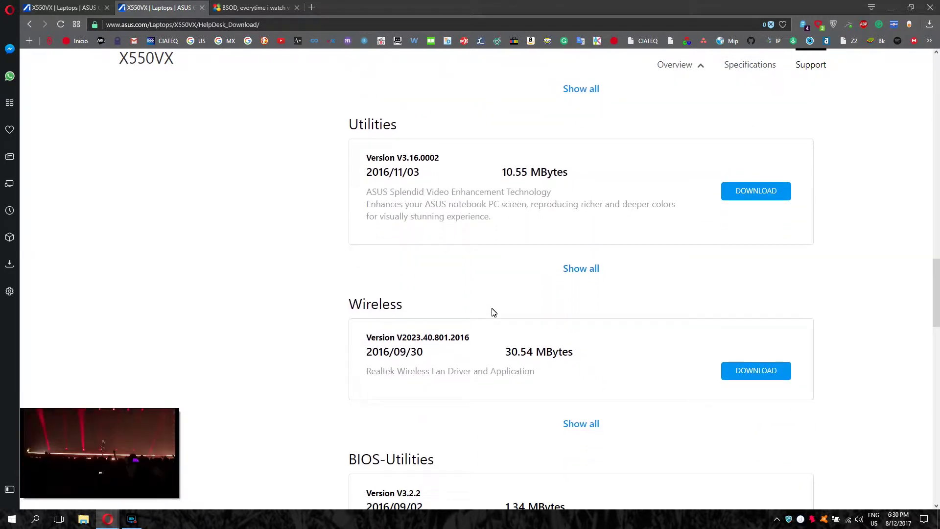
scroll(581, 306, down, 2)
Step: Show all Wireless driver versions and locate Realtek V2023.19.831.2015 dated 2015/11/13
click(590, 337)
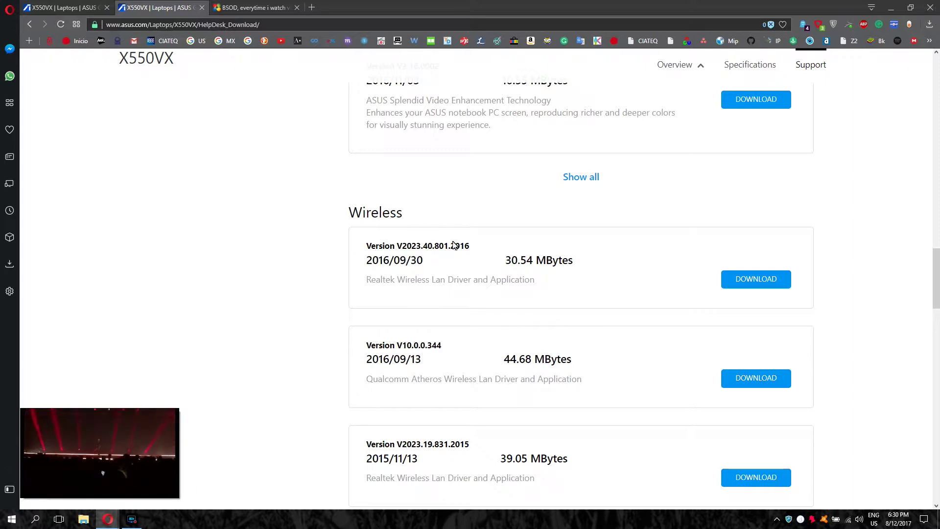
scroll(486, 247, down, 1)
scroll(485, 247, down, 1)
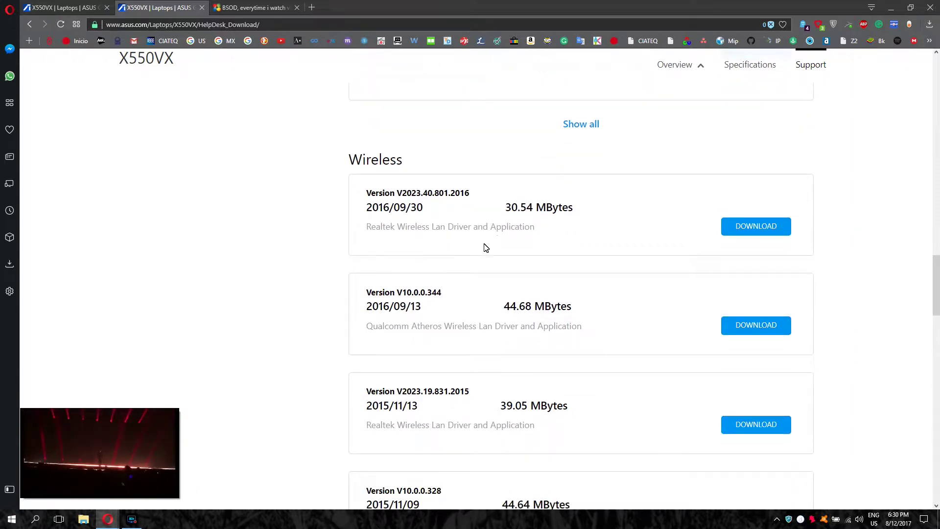
scroll(488, 242, down, 1)
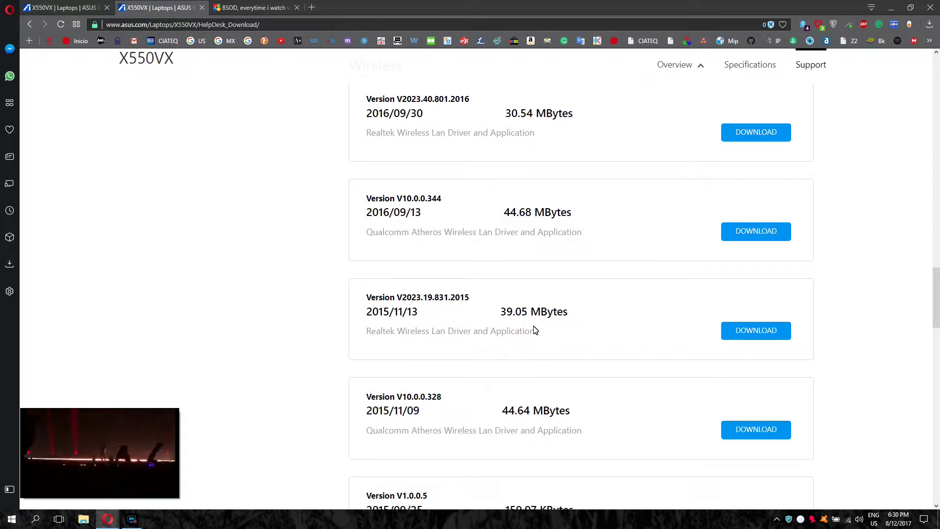
scroll(534, 330, down, 2)
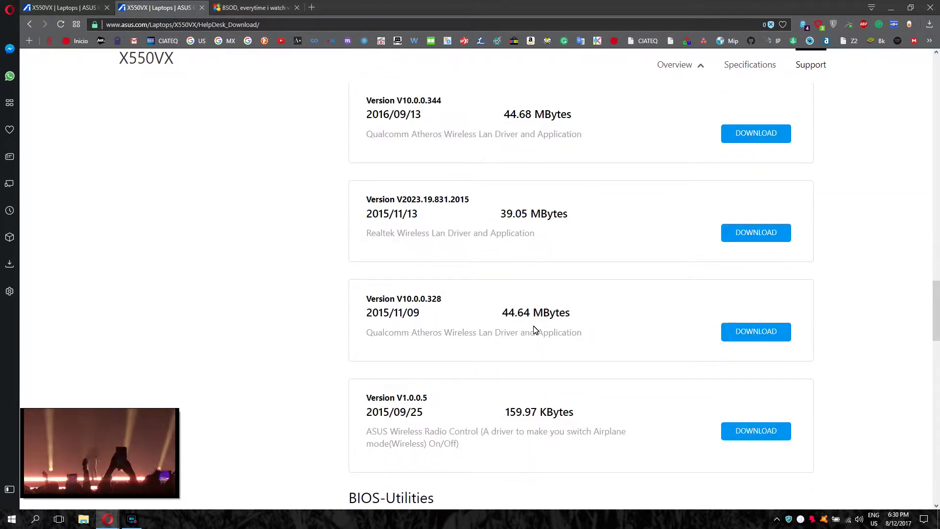
scroll(535, 329, up, 1)
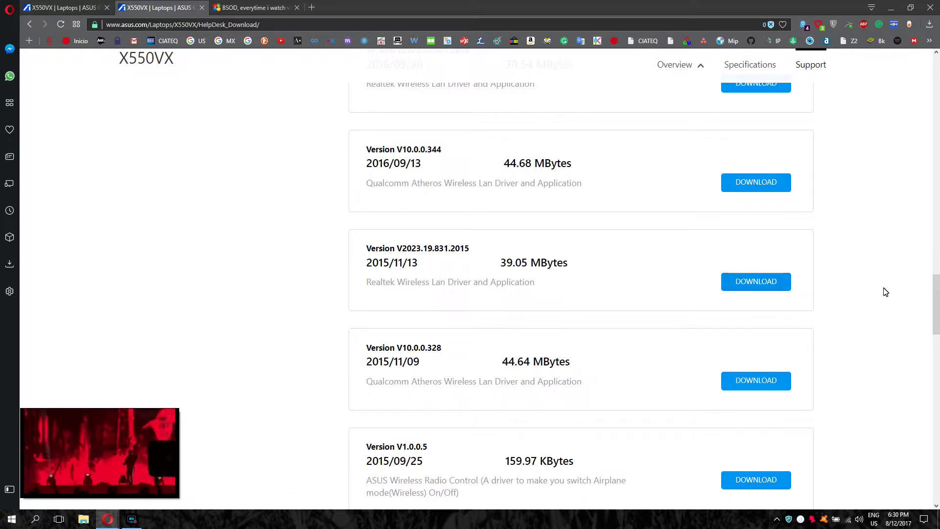
click(890, 7)
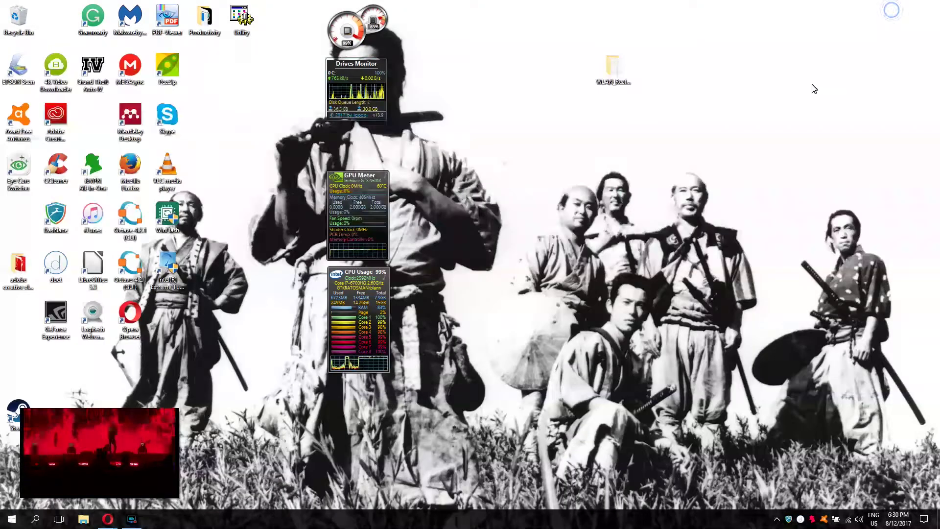
click(612, 66)
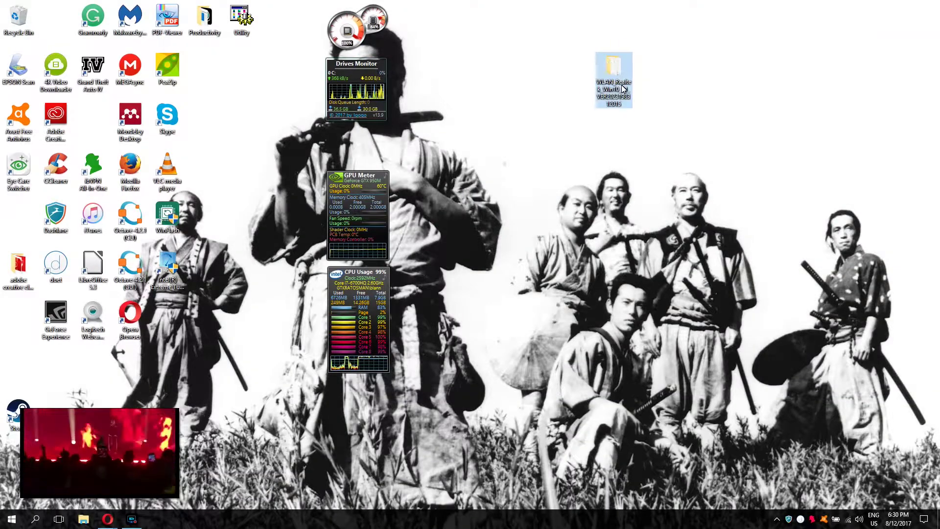
drag(617, 74, 530, 106)
click(564, 124)
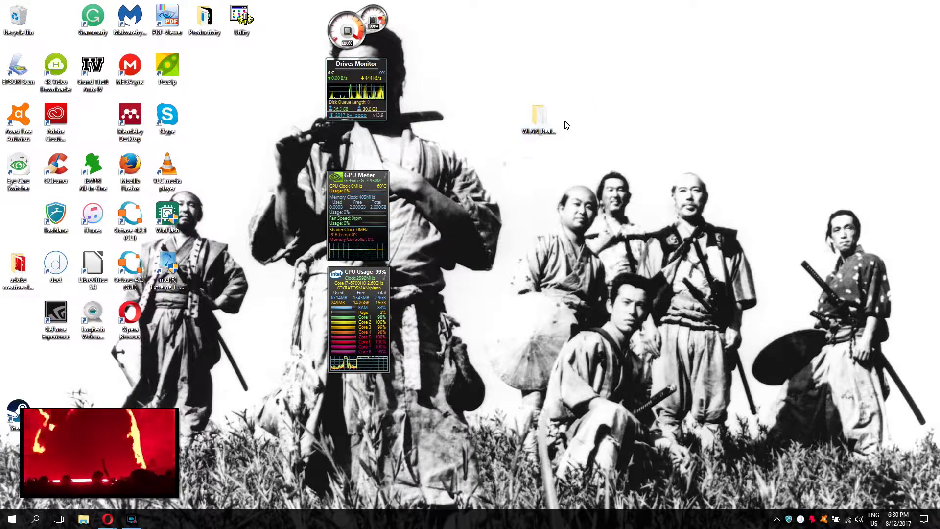
double_click(538, 116)
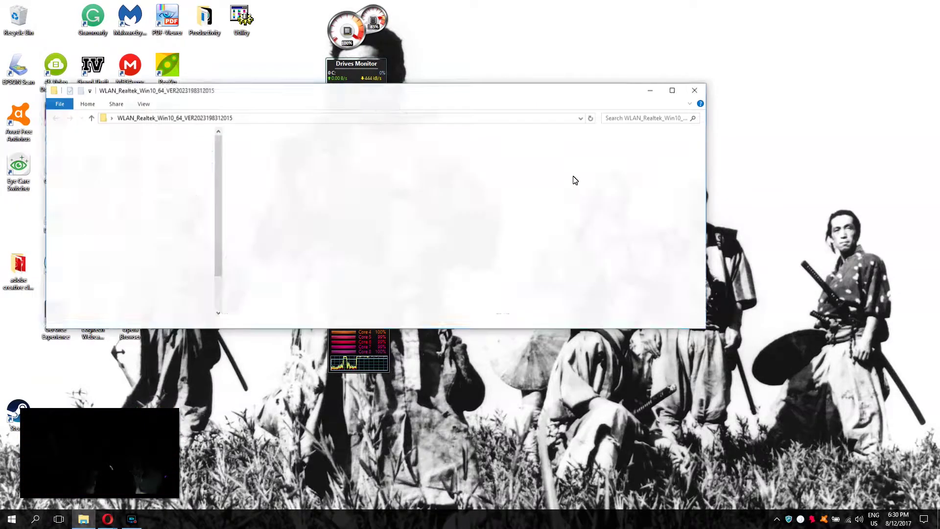
scroll(550, 200, down, 12)
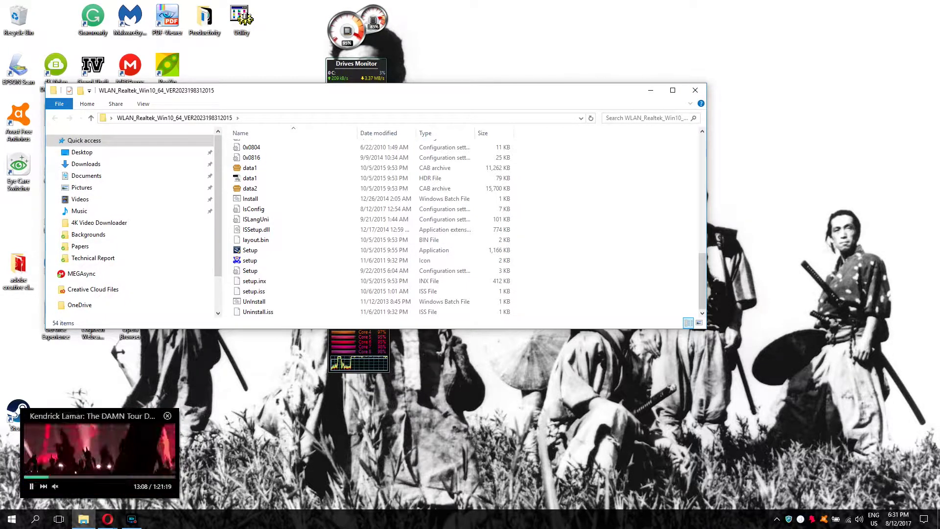
click(10, 522)
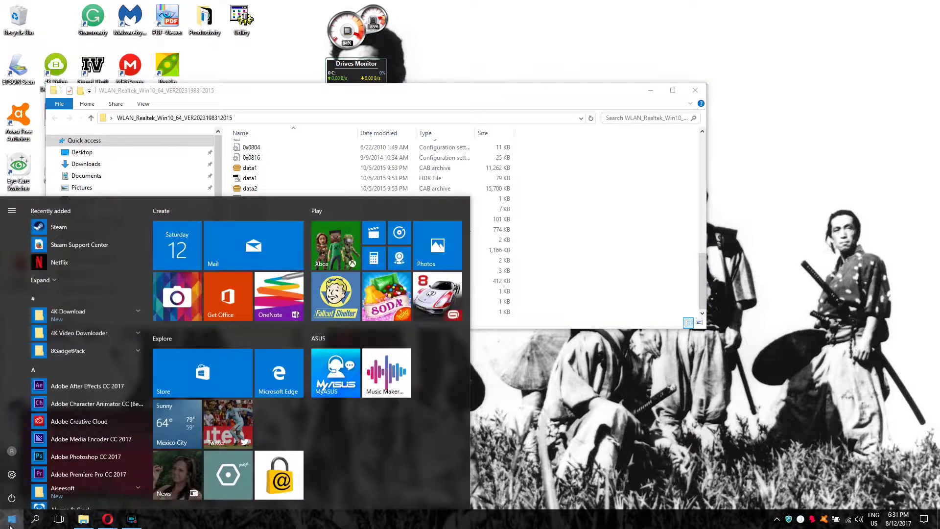
Step: Open Device Manager via a 'dri' search and show the Realtek 8821AE adapter's Driver properties
text(dr)
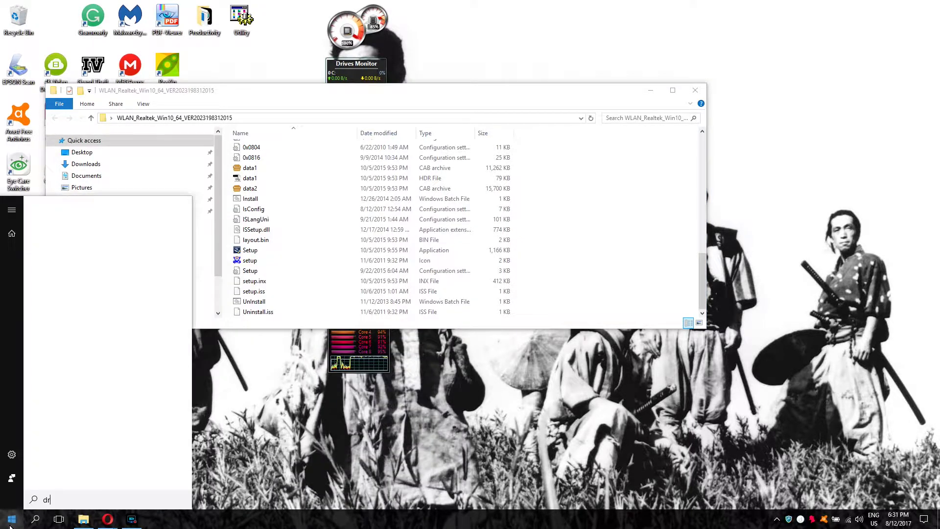
text(i)
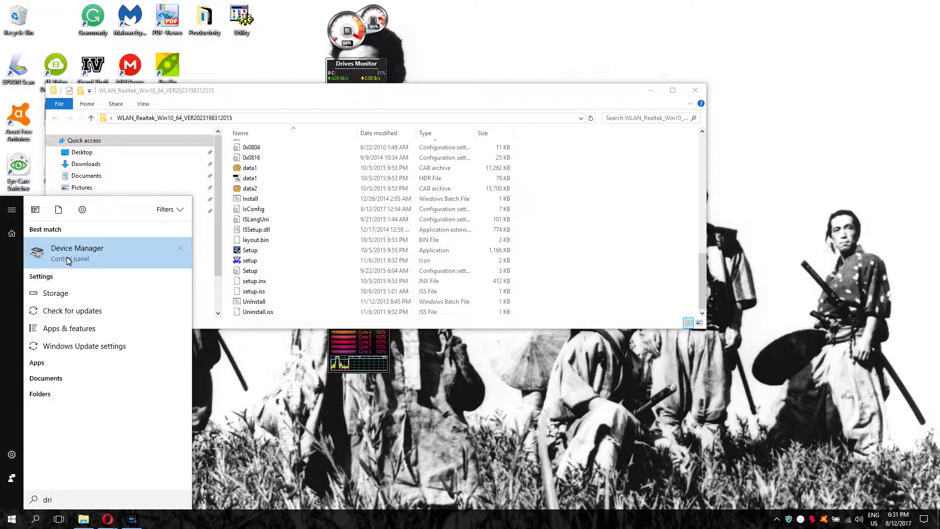
click(132, 261)
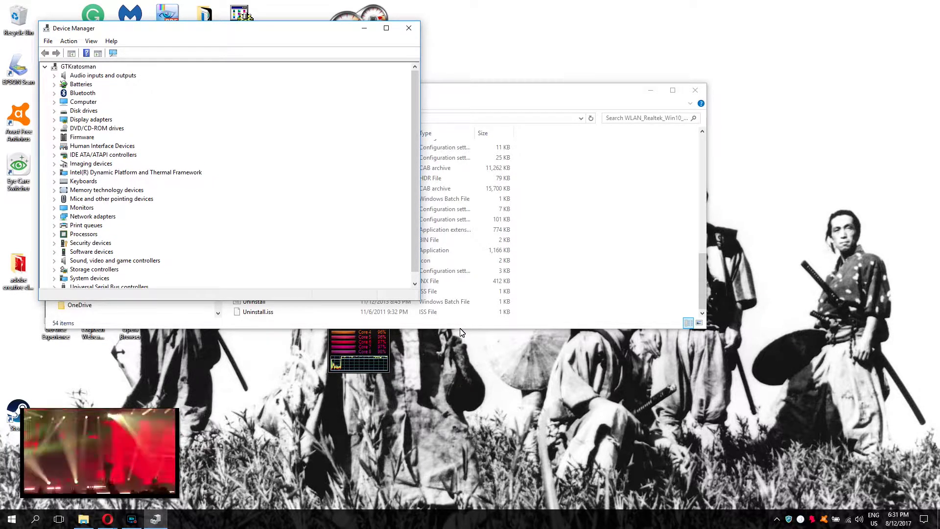
key(Right)
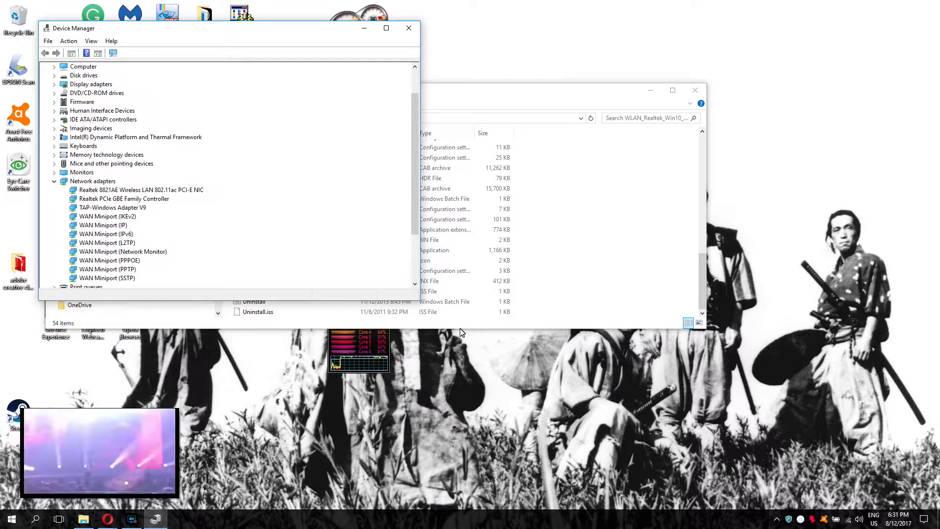
key(Down)
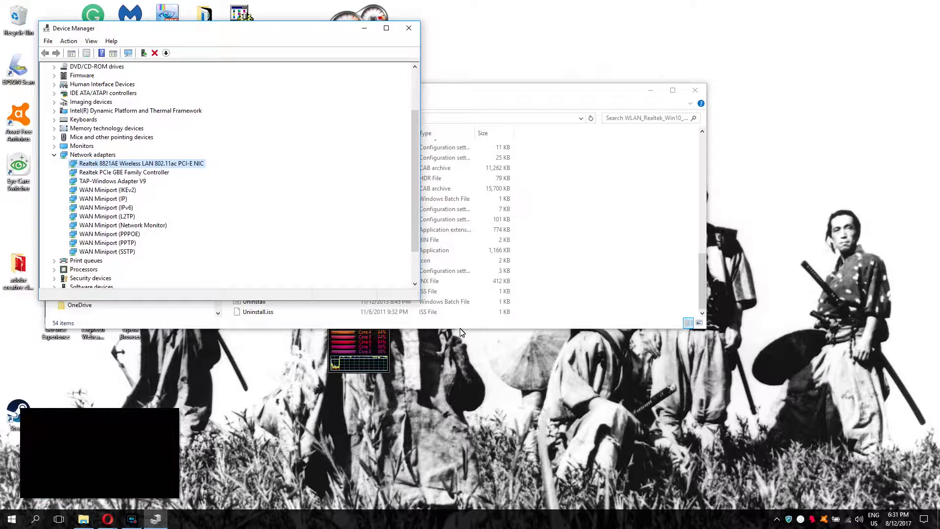
key(Menu)
key(Up)
key(Return)
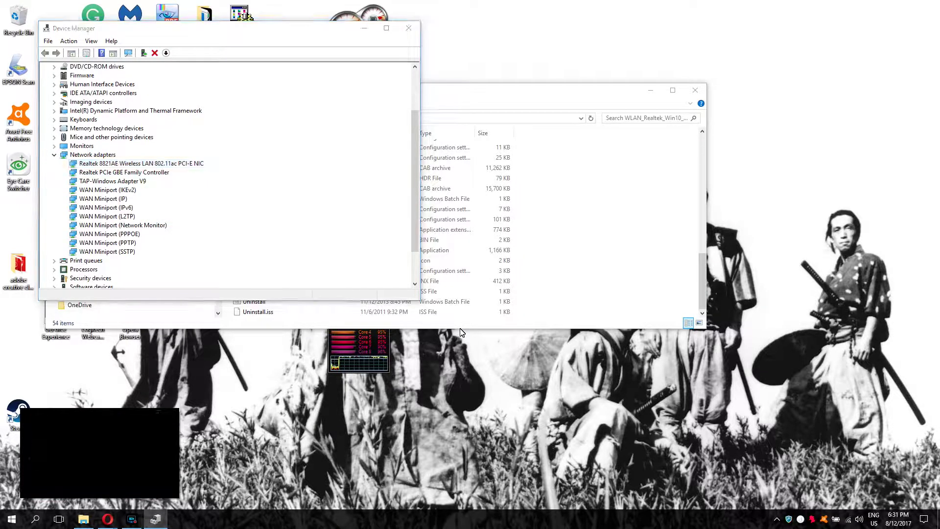
key(Return)
key(ctrl+Tab)
key(ctrl+Tab)
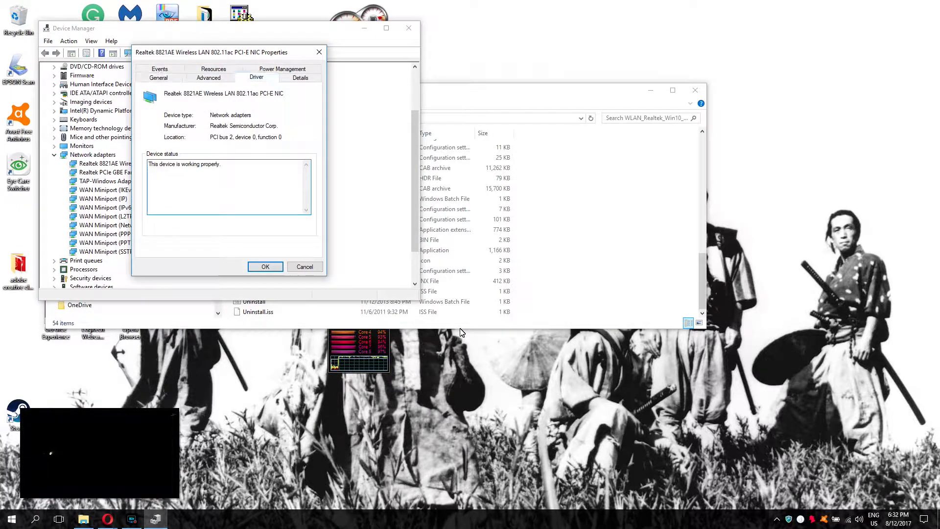
Step: Review the driver files of the installed Realtek driver 2023.19.831.2015 dated 10/13/2015
key(Tab)
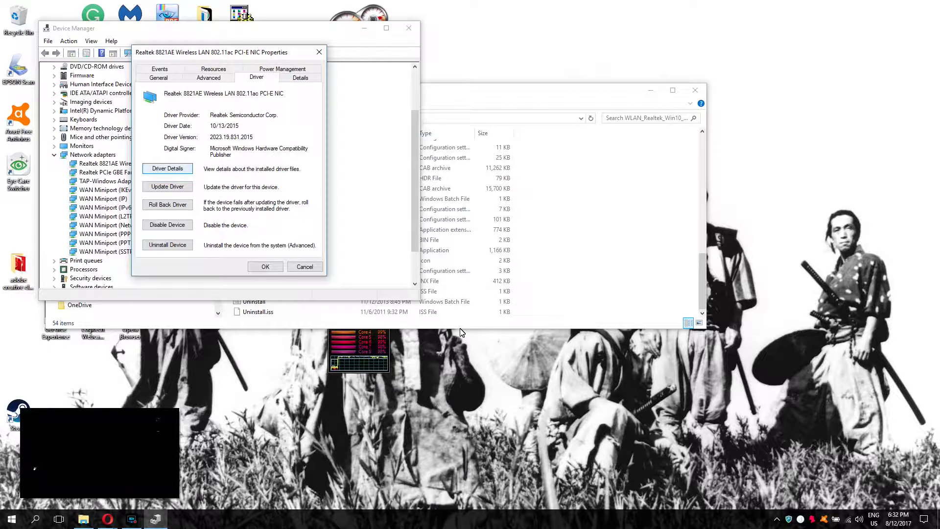
key(Return)
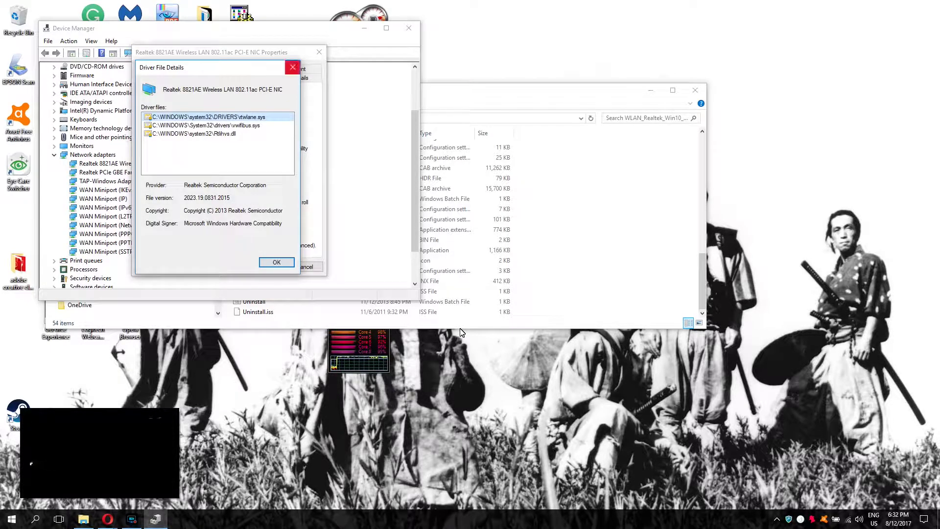
key(Return)
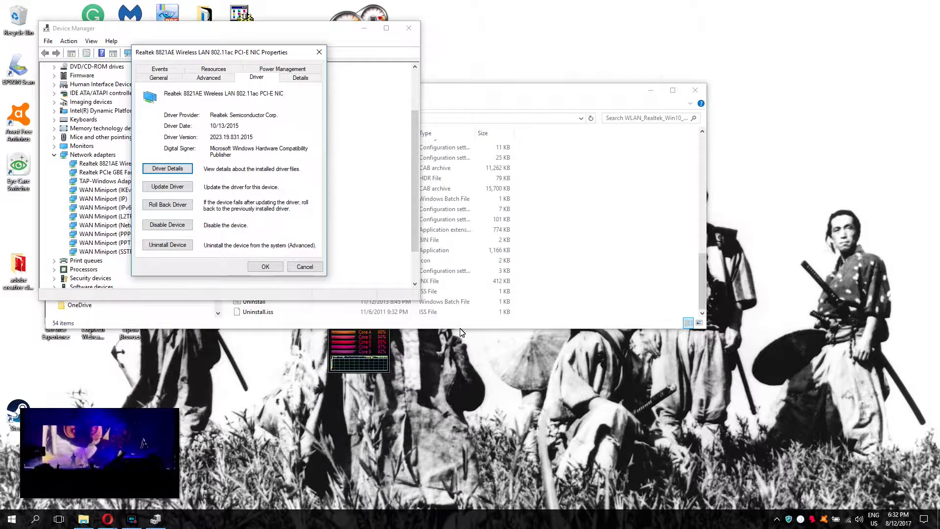
key(Tab)
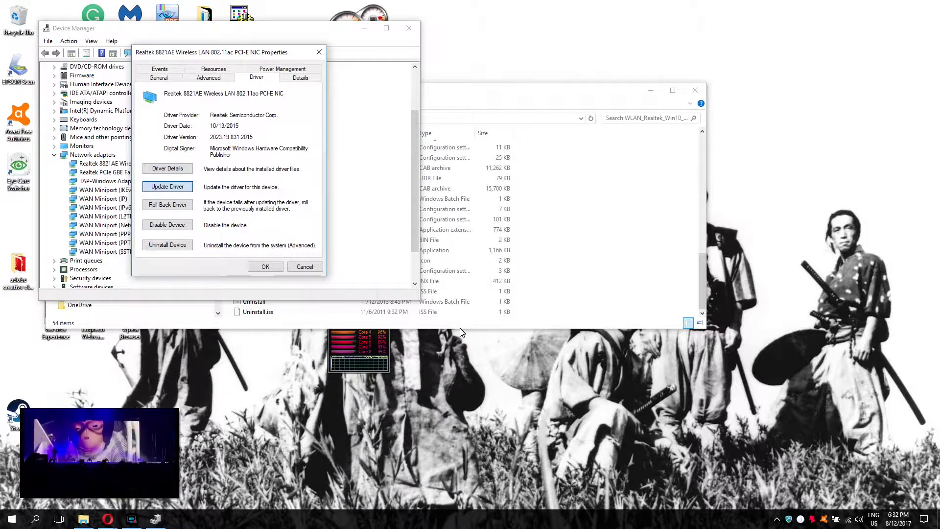
Step: List the compatible drivers on this computer and select the 2015 version 2023.19.831.2015
key(Return)
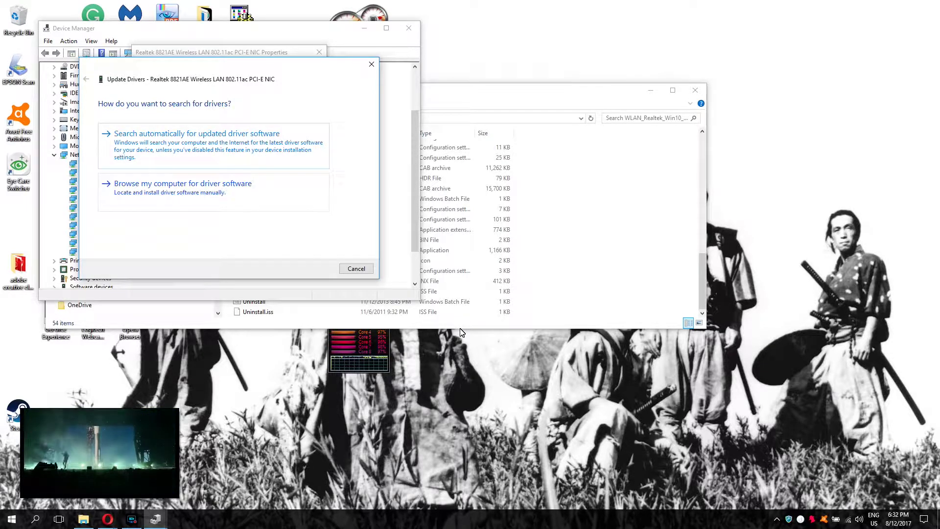
key(Tab)
key(Return)
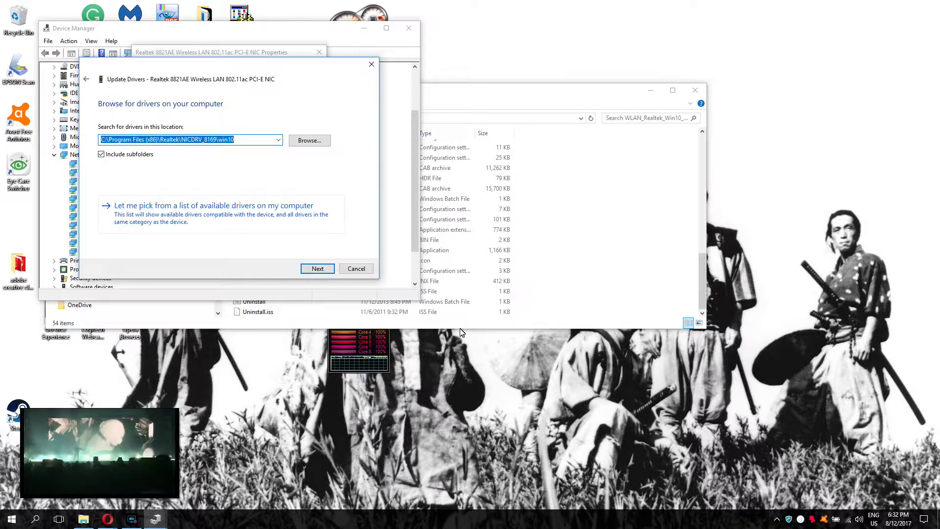
key(Return)
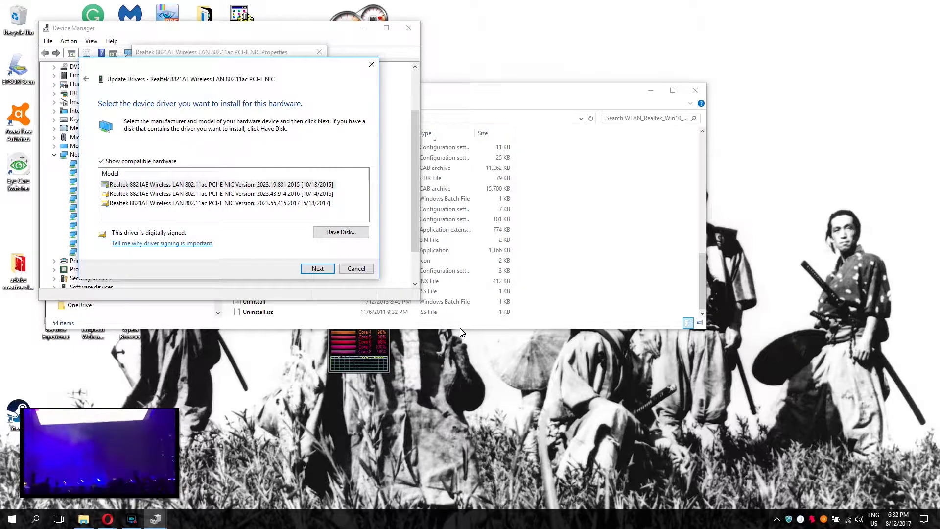
click(460, 329)
click(331, 71)
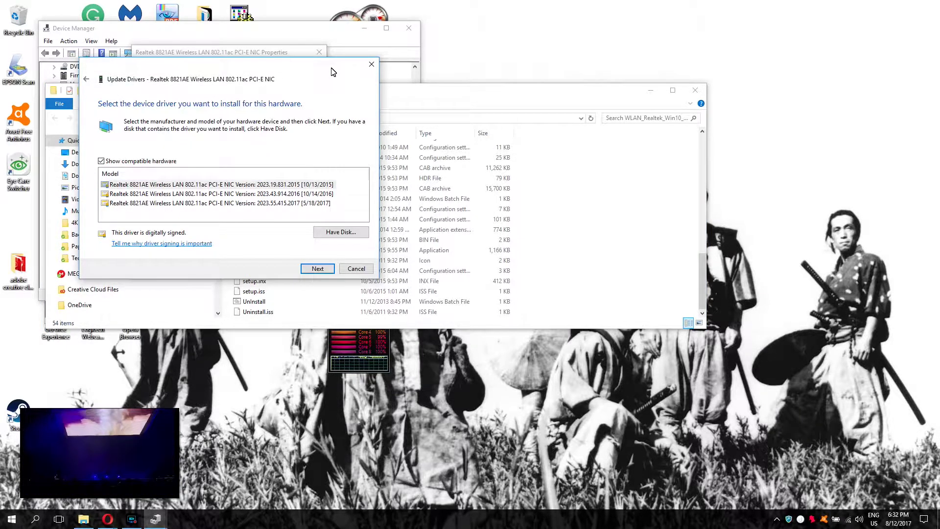
key(Down)
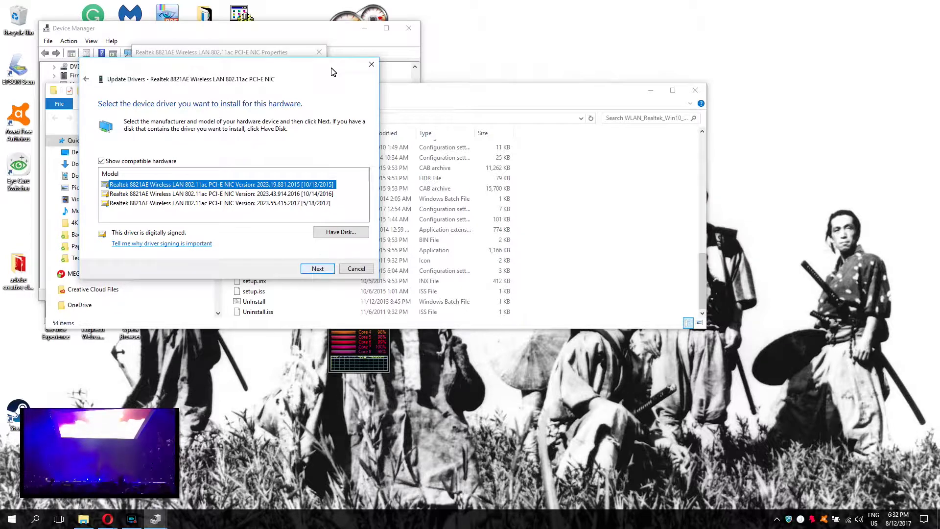